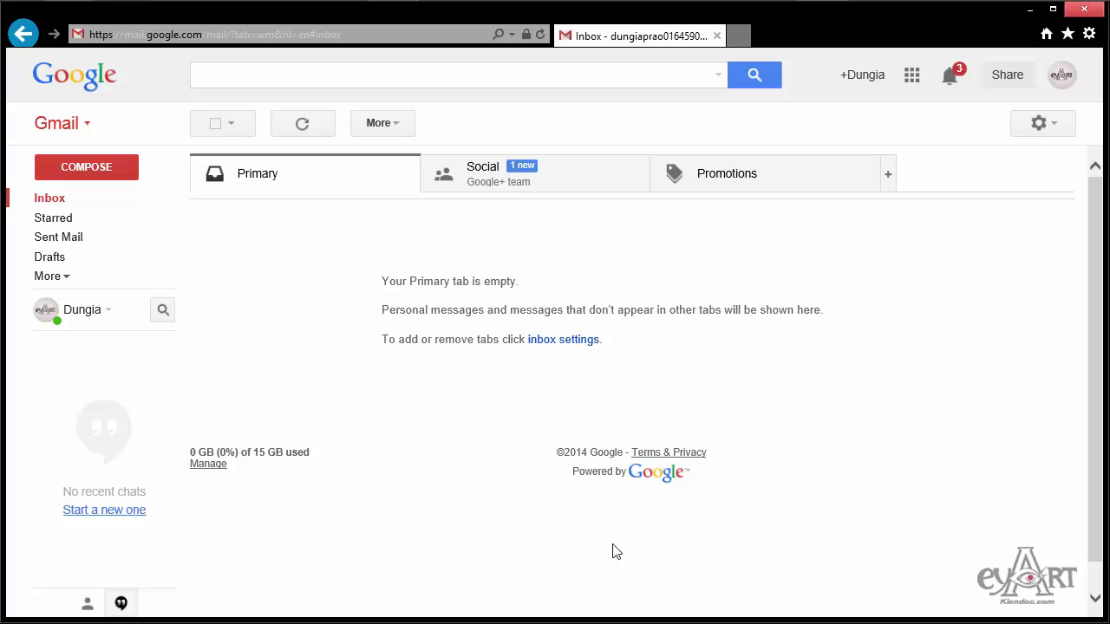
Step: Open the Google apps grid from the Gmail inbox
click(912, 76)
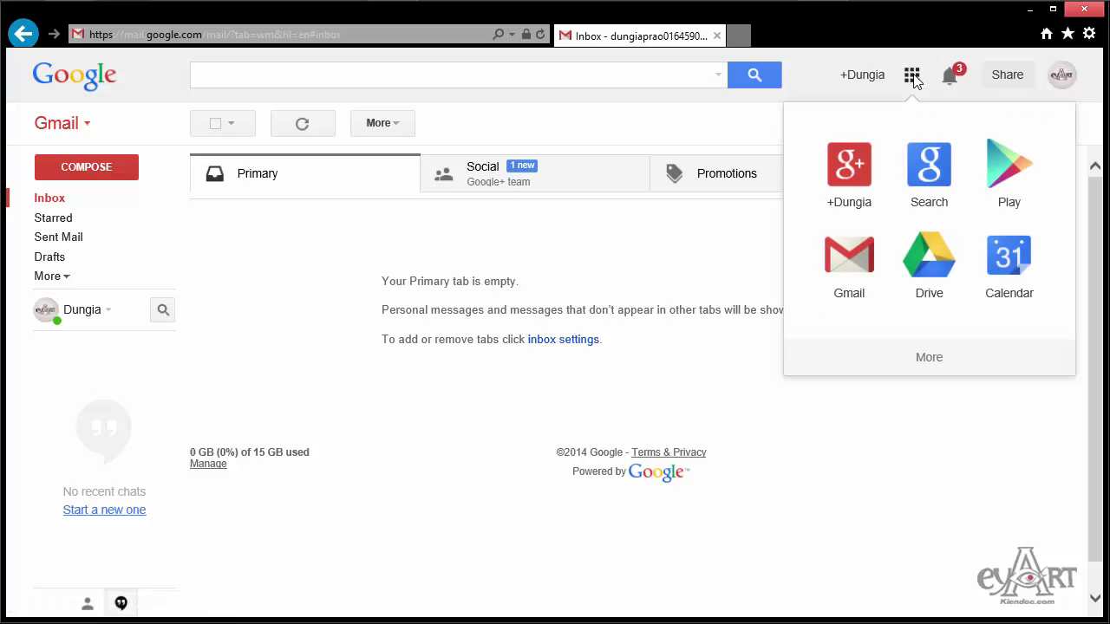
Step: Open Google Drive and dismiss the welcome introduction and the details panel
click(930, 261)
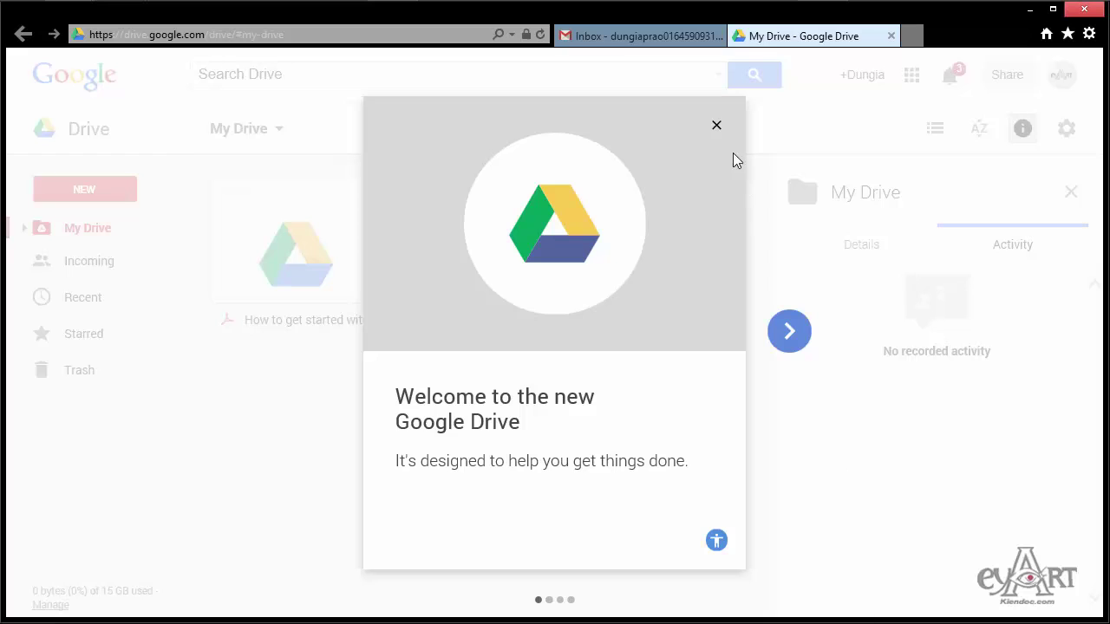
click(717, 127)
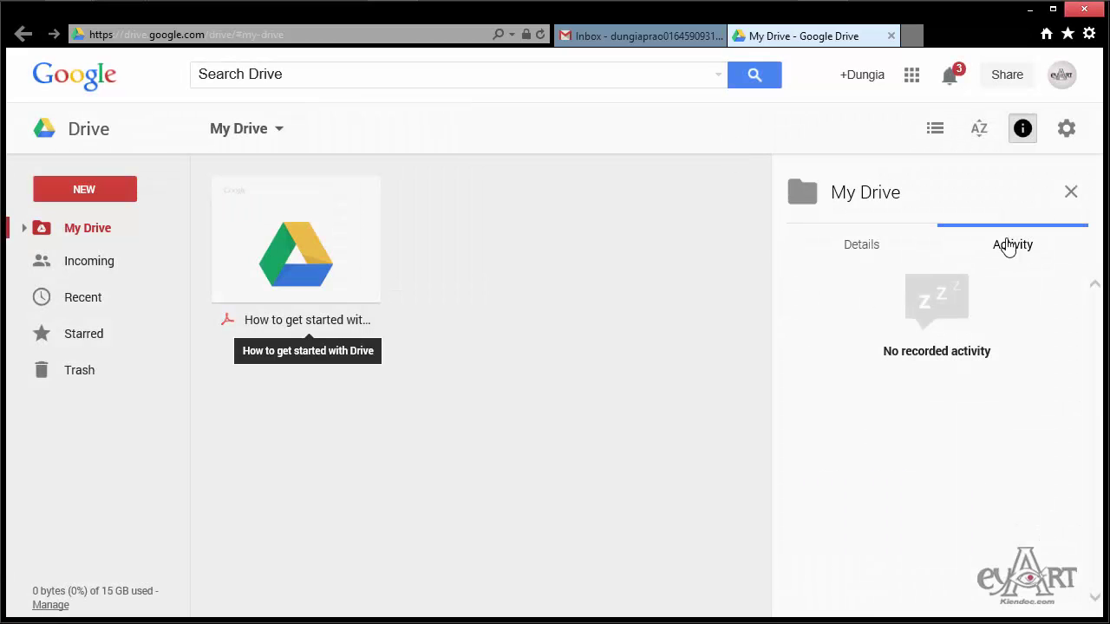
click(1024, 130)
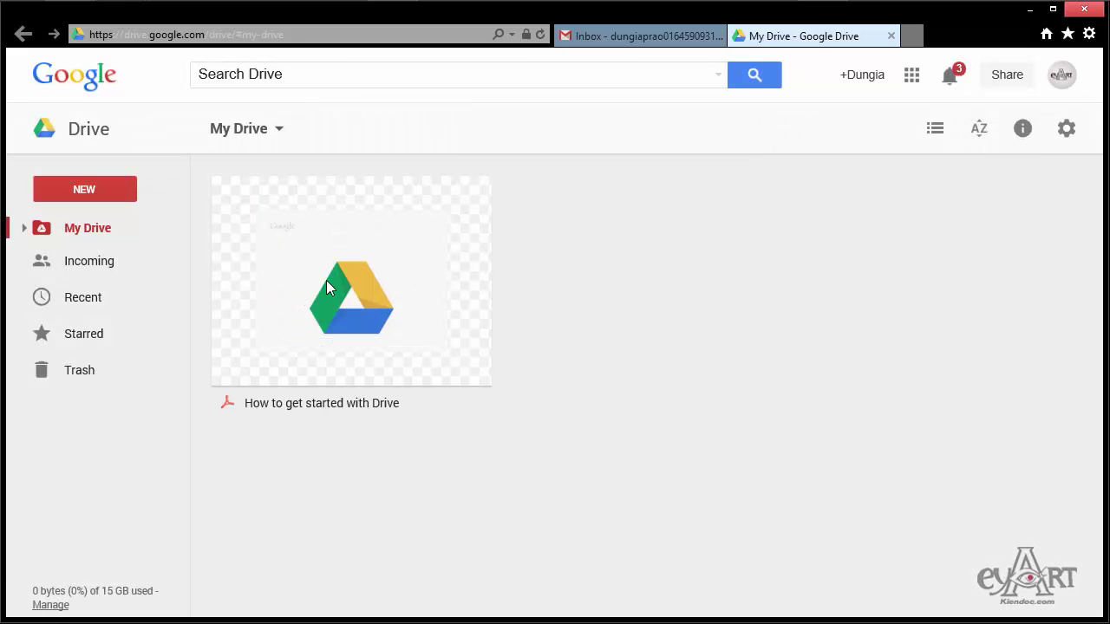
Step: Remove the 'How to get started with Drive' file from My Drive
click(359, 265)
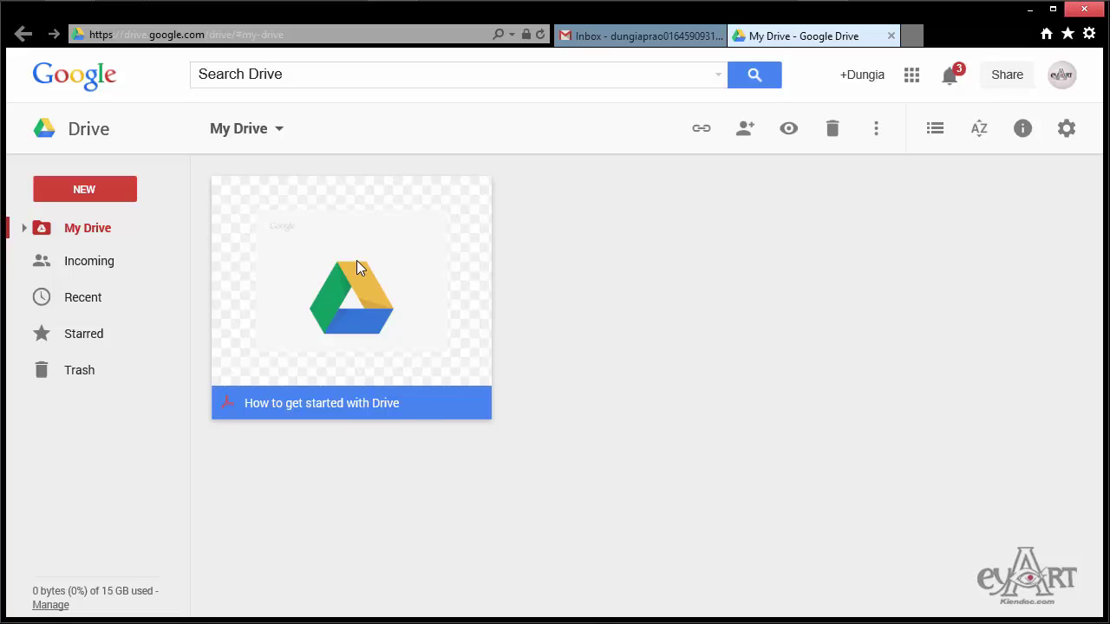
right_click(360, 264)
click(469, 593)
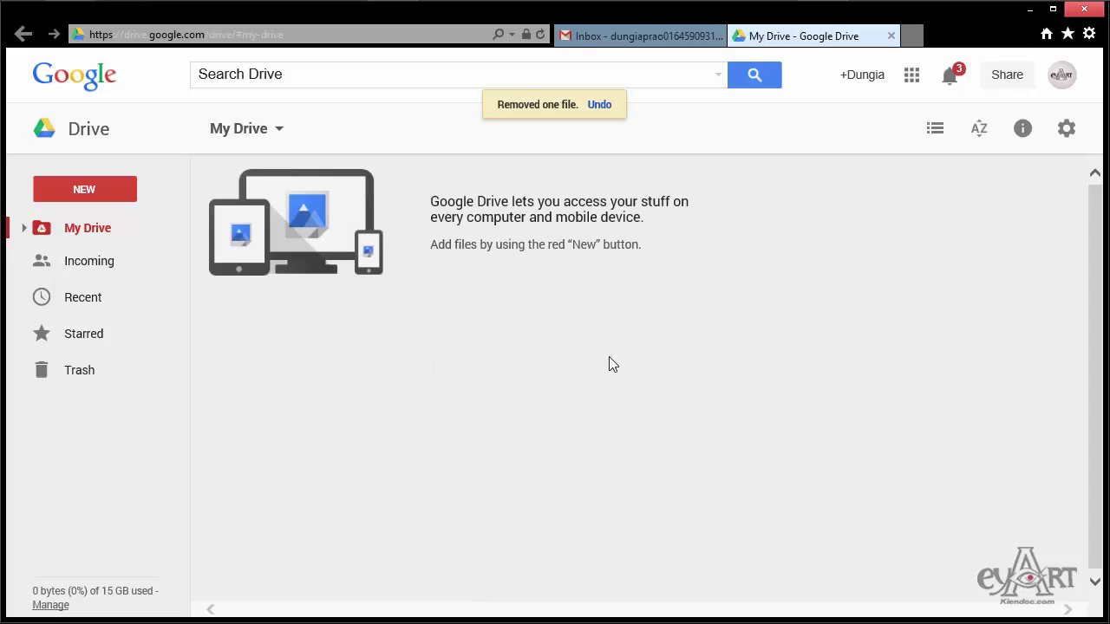
click(1068, 129)
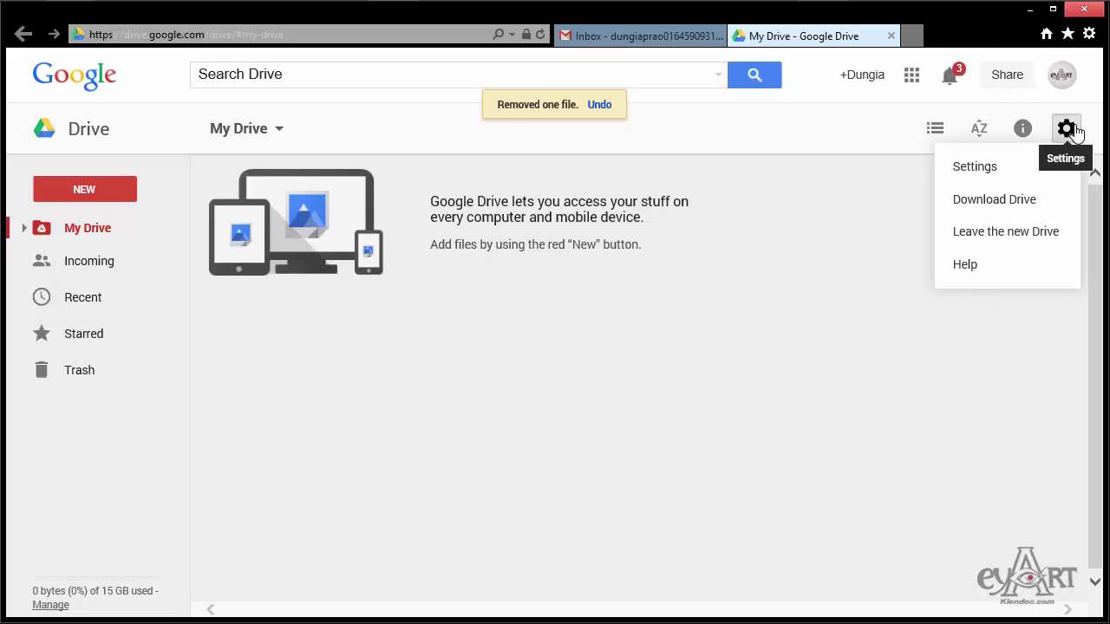
Step: Change the Google Account language from English to Tiếng Việt and return to Drive
click(997, 167)
click(640, 299)
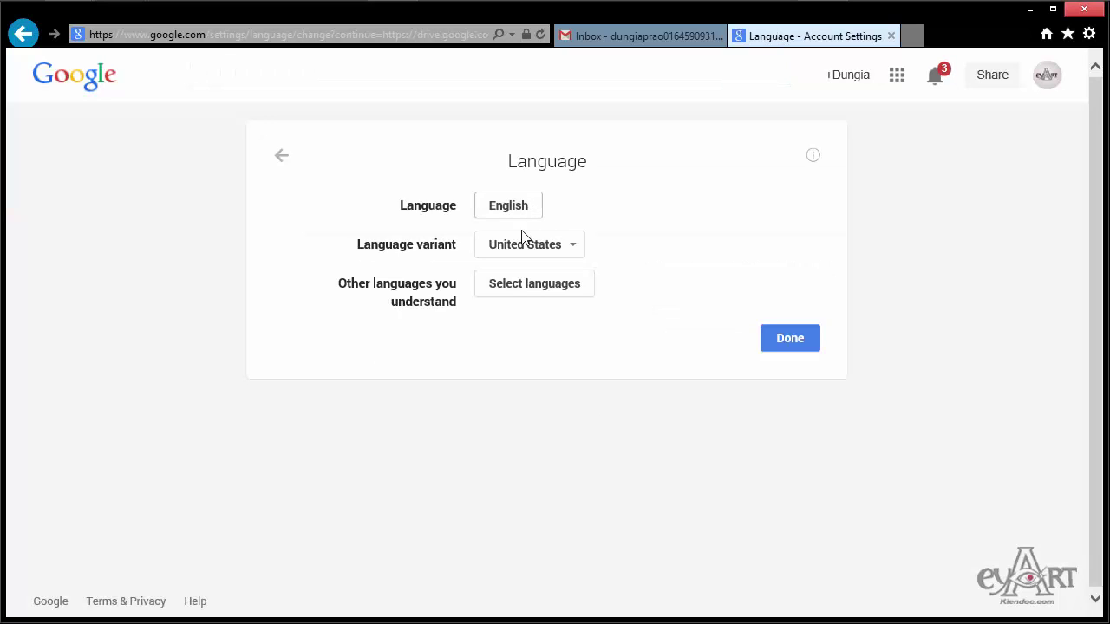
click(526, 215)
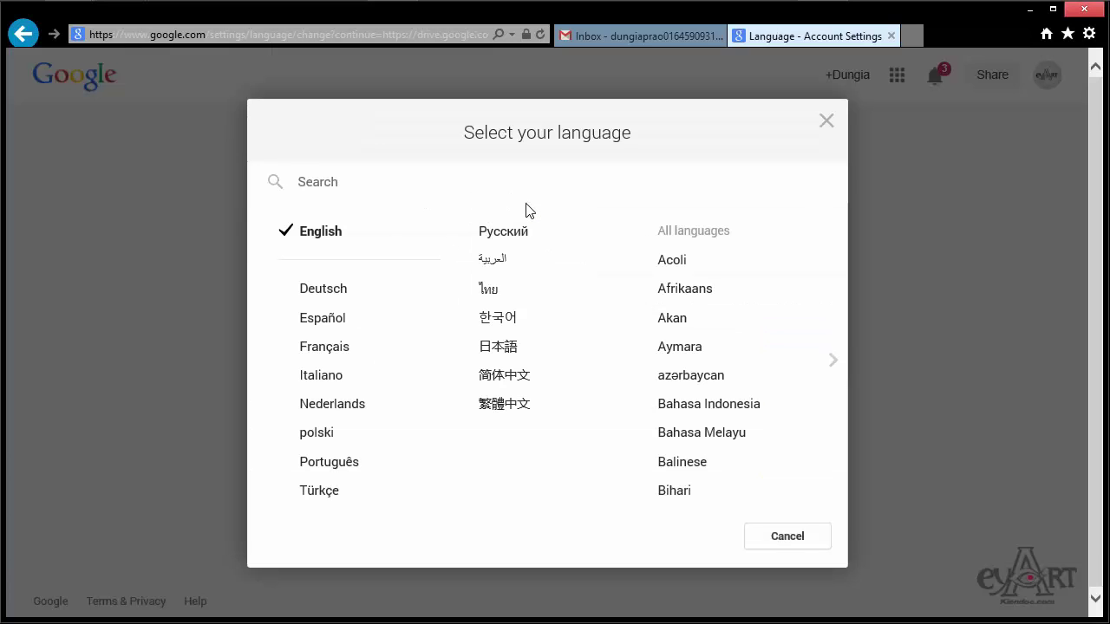
click(834, 362)
click(709, 465)
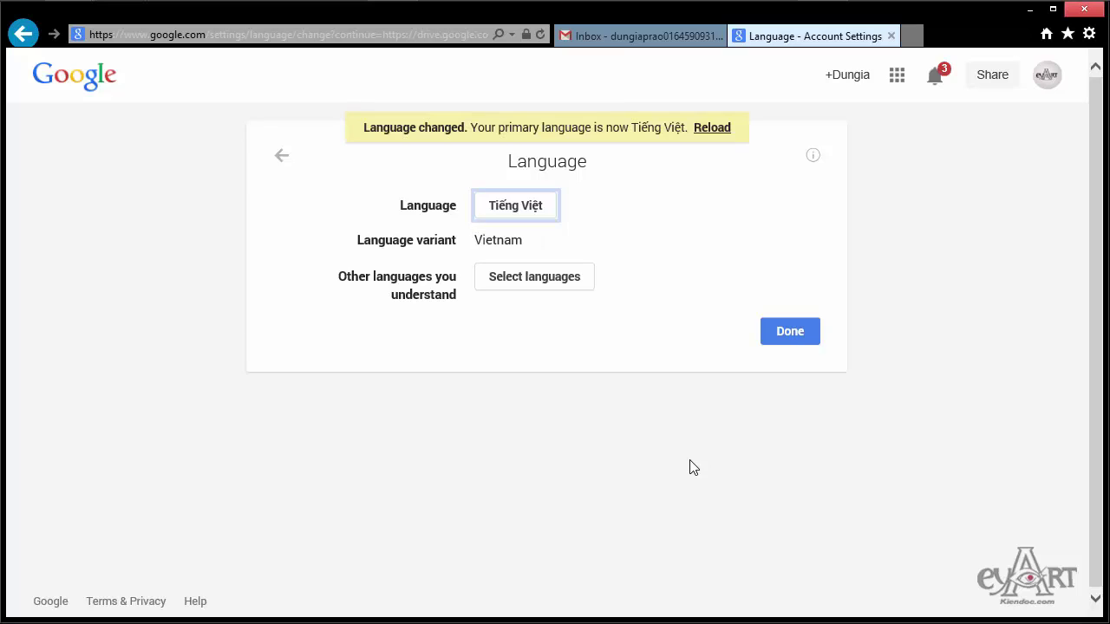
click(790, 330)
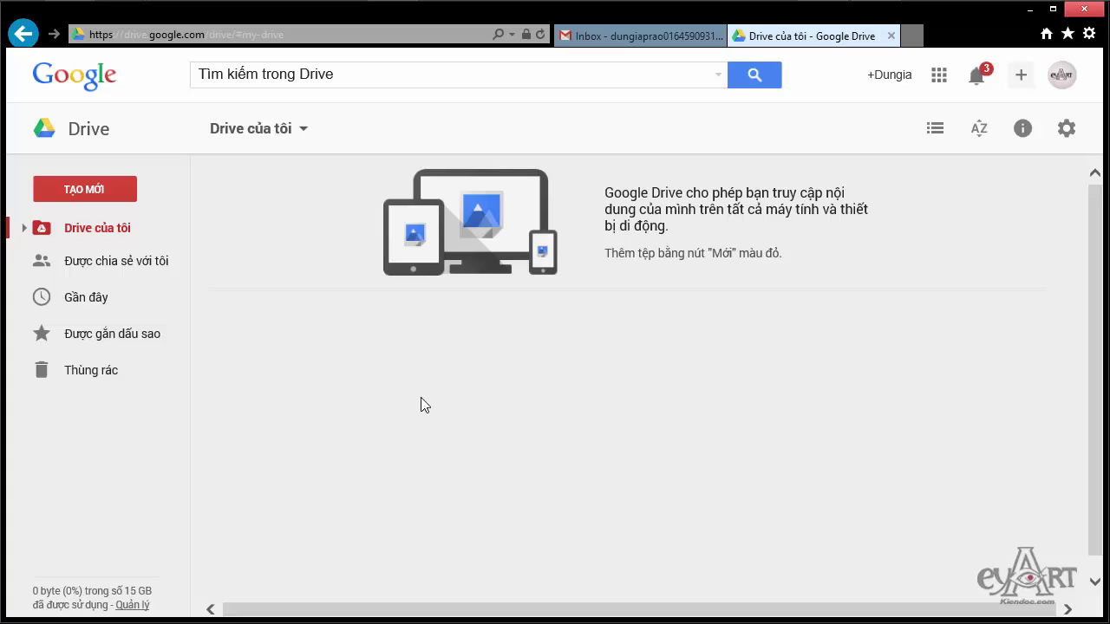
Step: Create a new folder named '001_Cad file' in My Drive and switch to list view
click(85, 189)
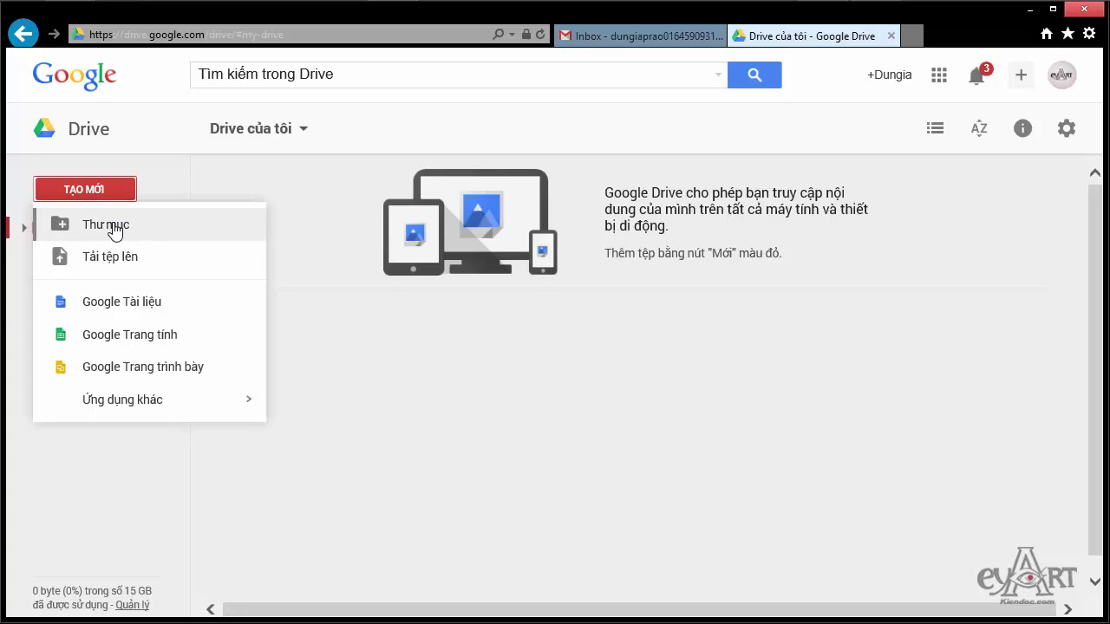
click(111, 225)
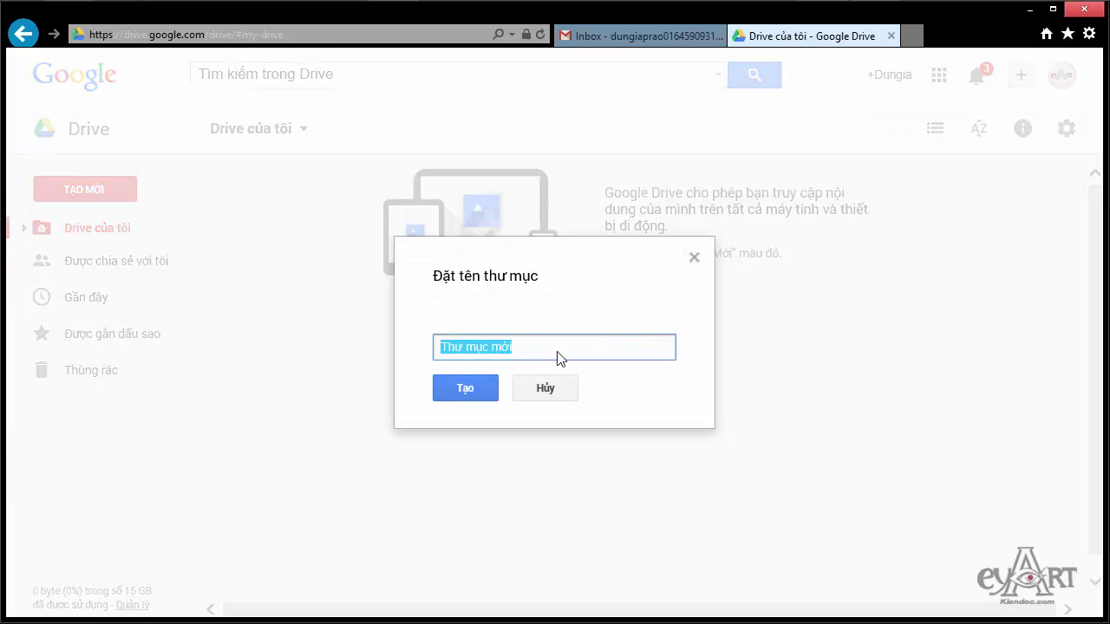
text(001_Cad)
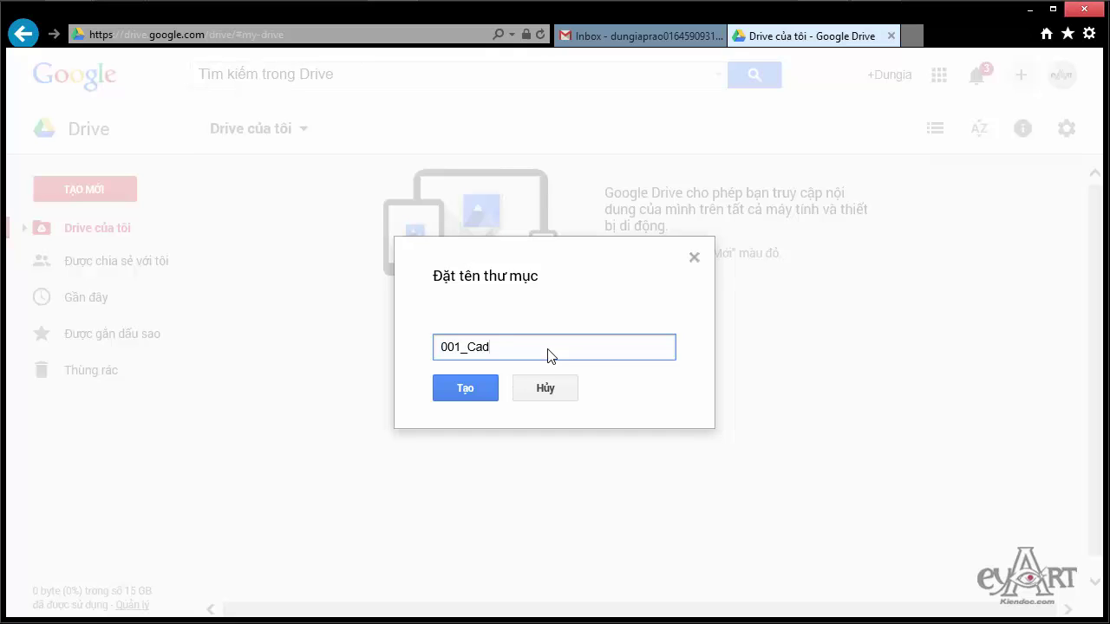
text( file)
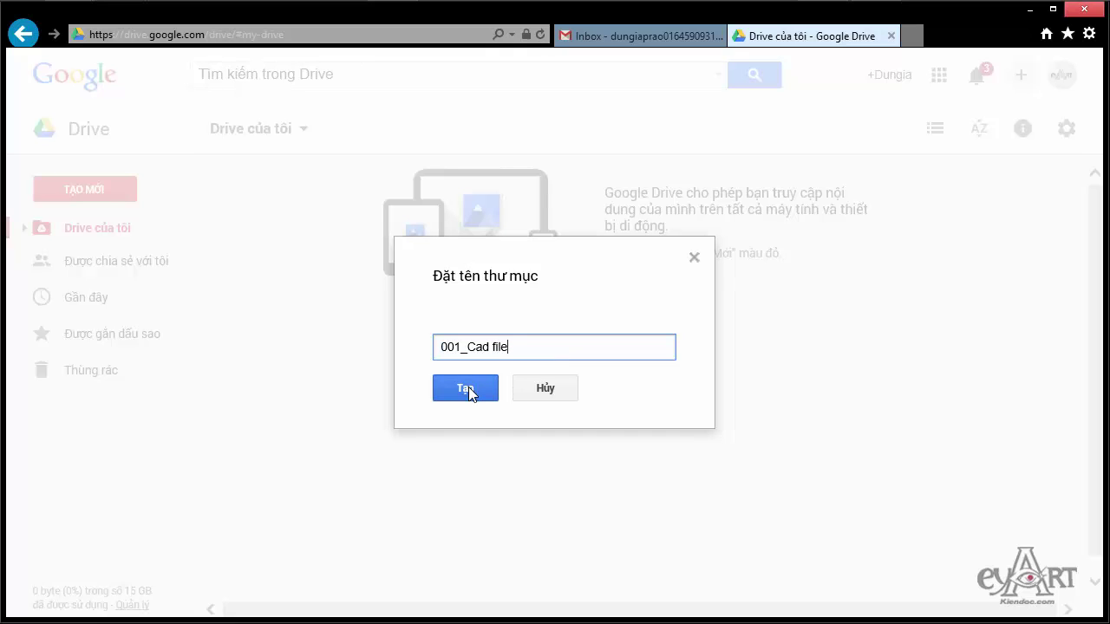
click(468, 390)
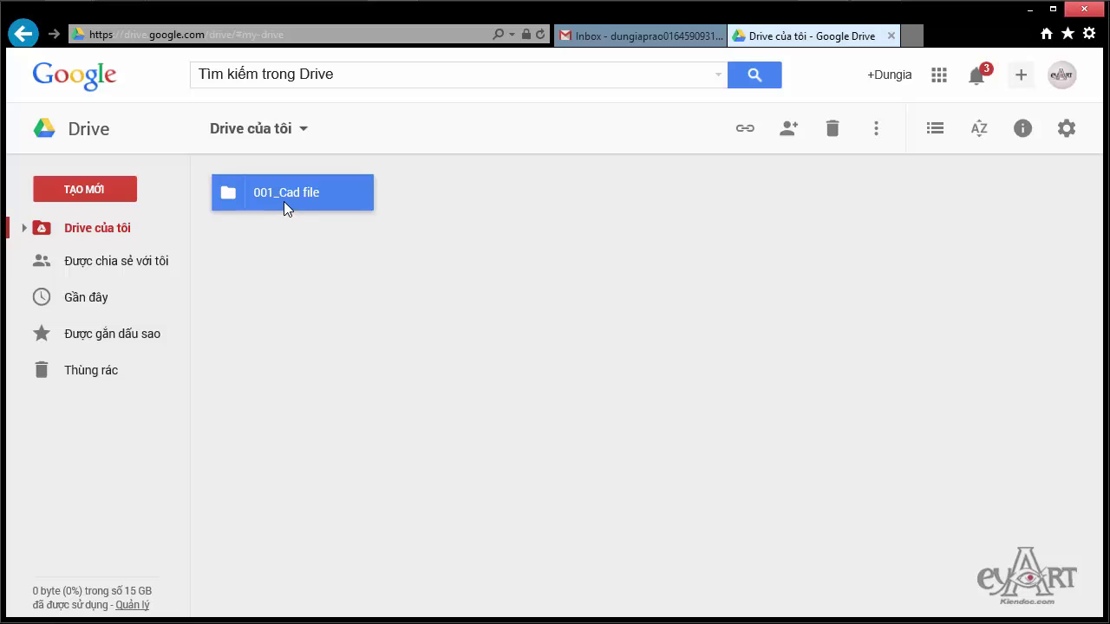
click(936, 130)
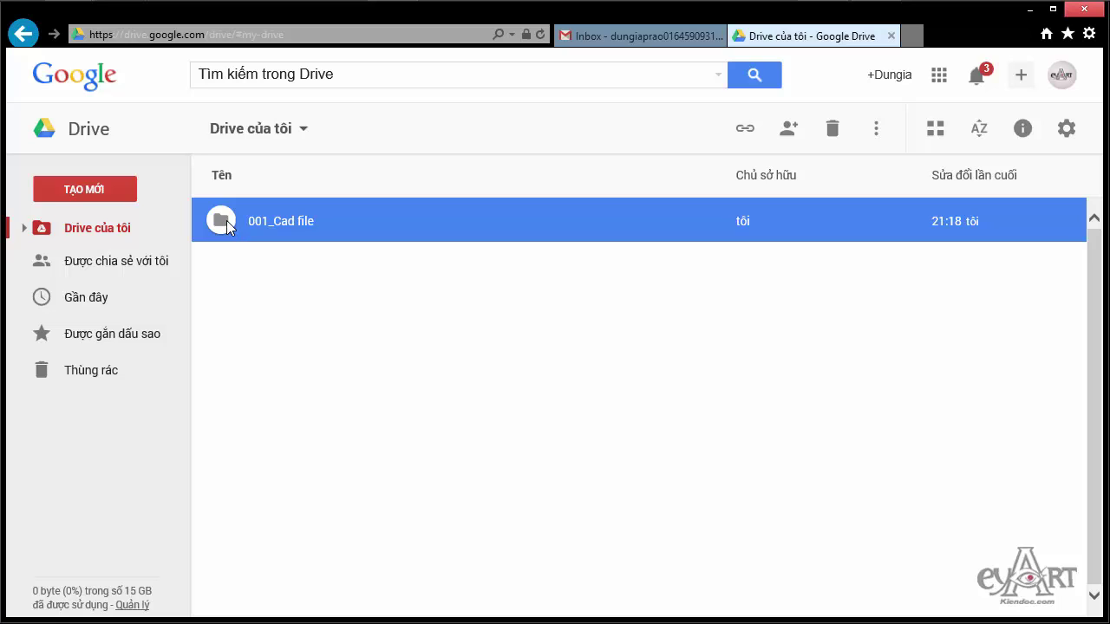
Step: Create a subfolder named '001_Cad 01' inside '001_Cad file'
double_click(226, 221)
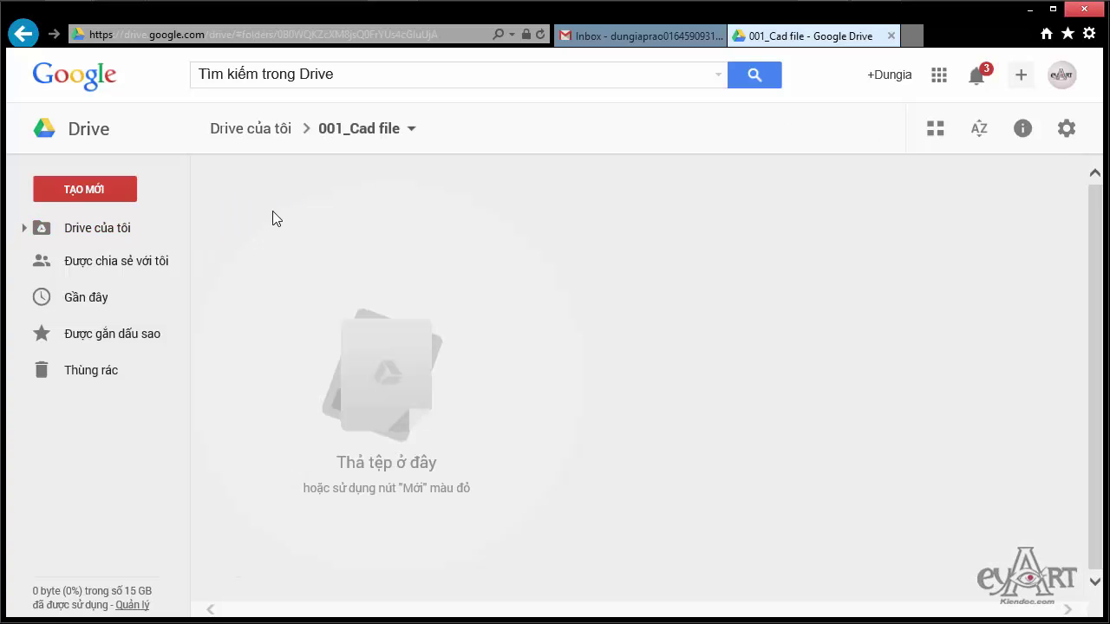
click(74, 196)
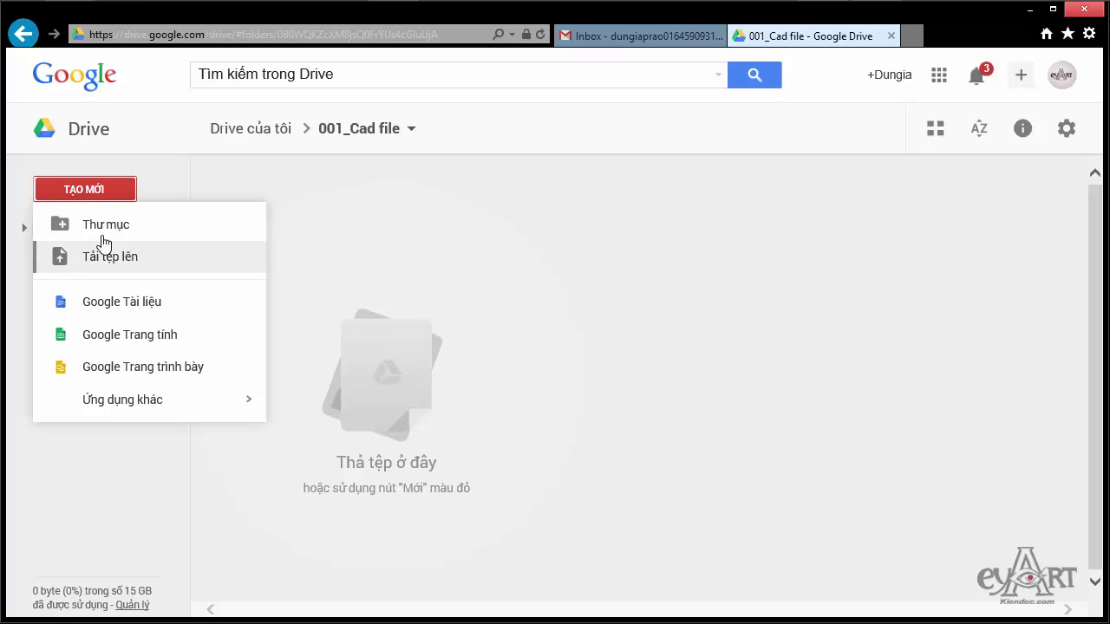
click(107, 229)
text(001_Cad 01)
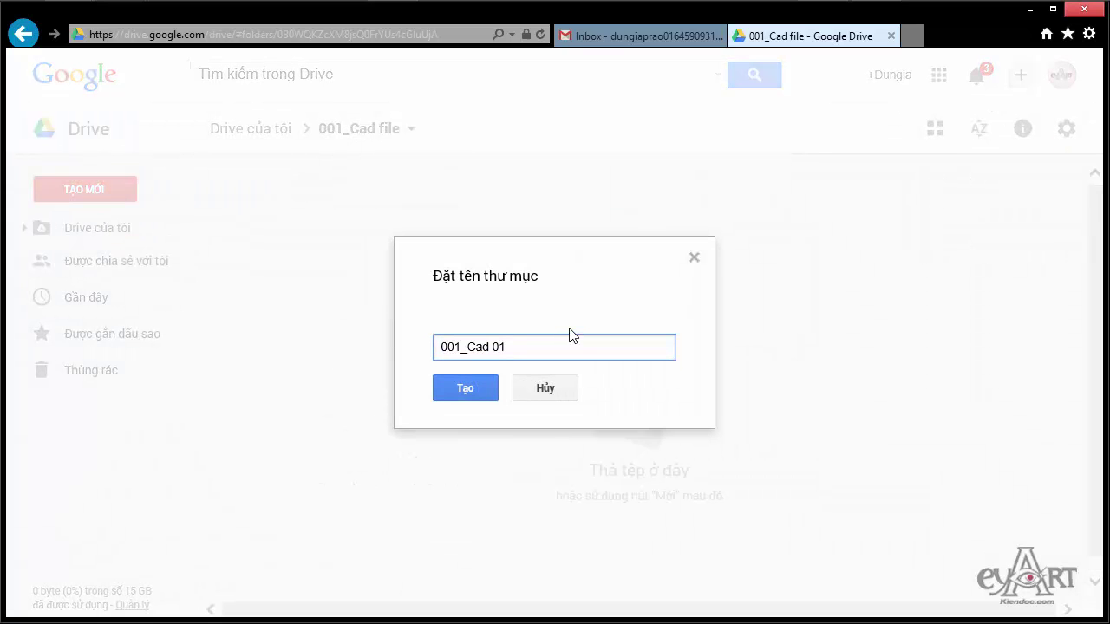
click(482, 392)
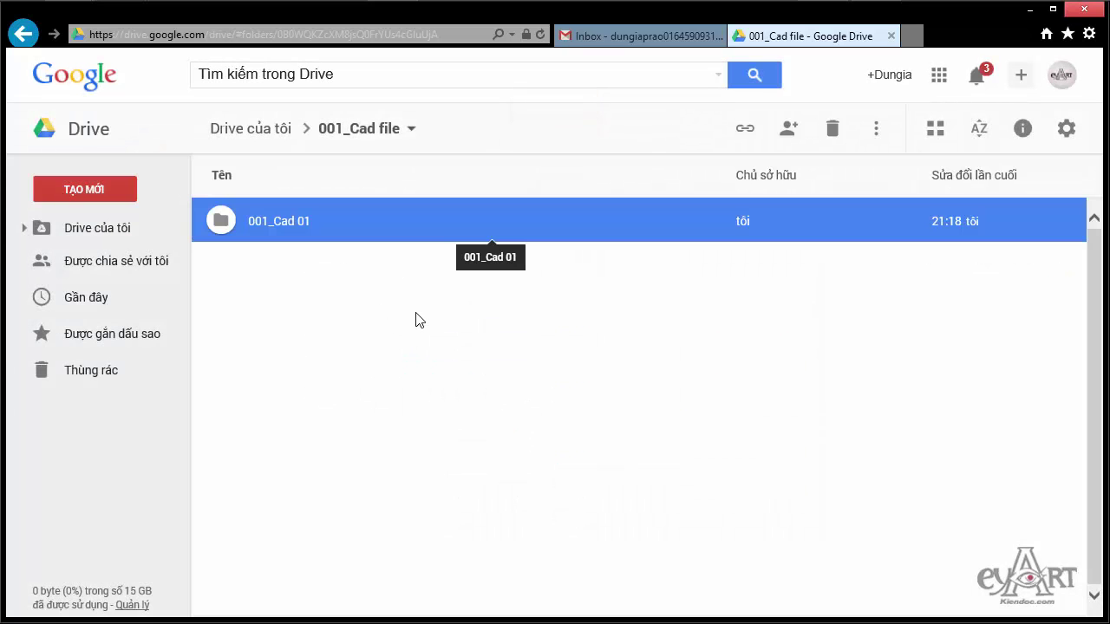
Step: Expand the Drive của tôi folder tree and open the 001_Cad 01 folder
click(24, 229)
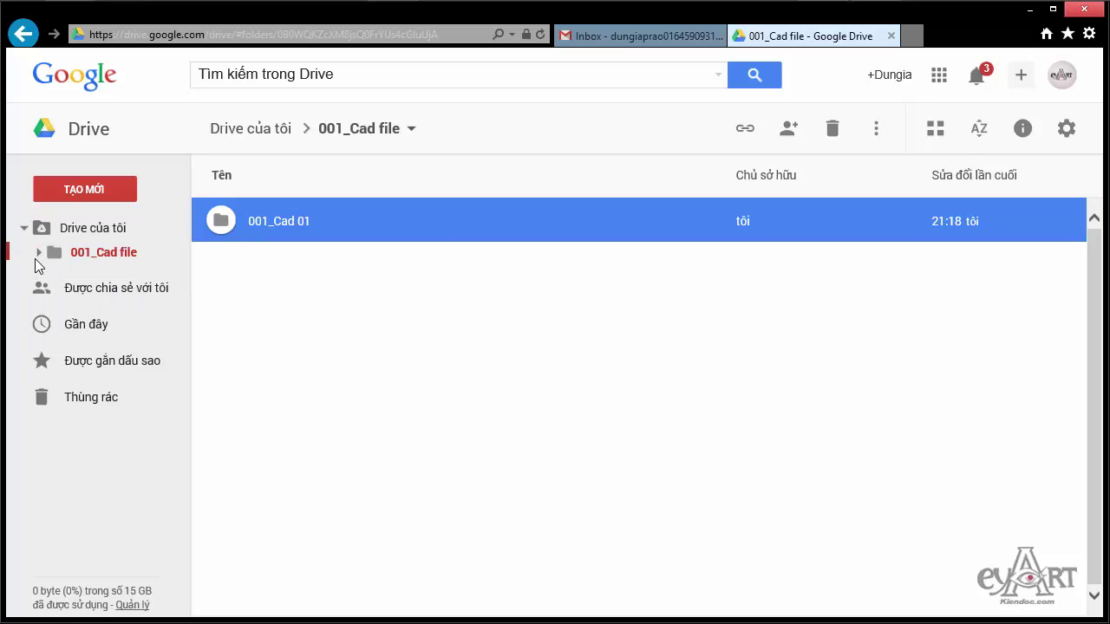
click(37, 253)
click(24, 228)
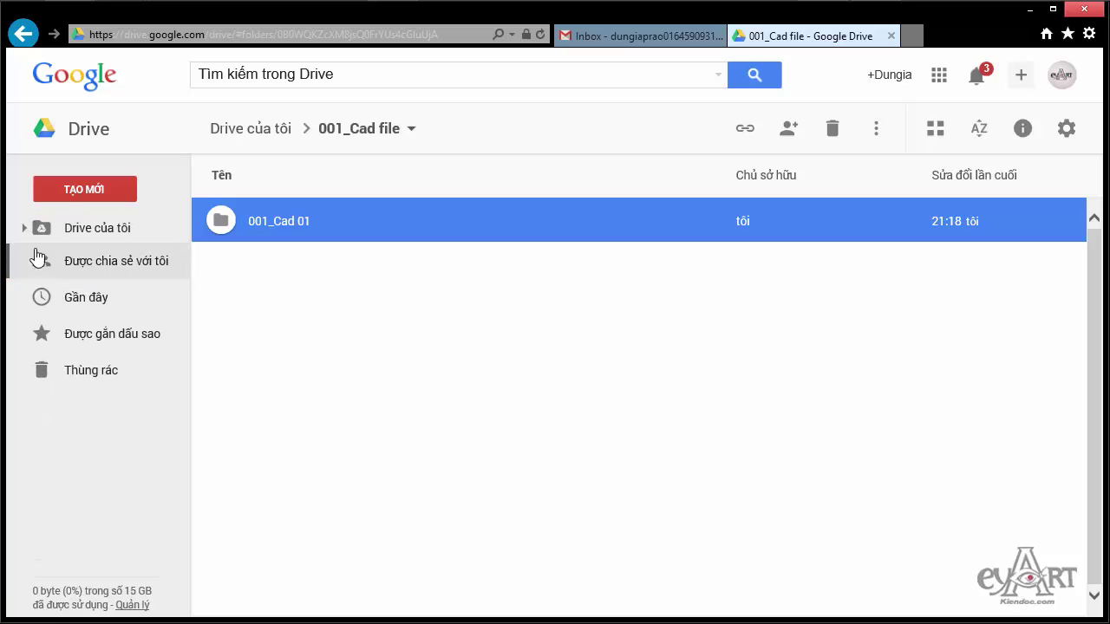
click(24, 228)
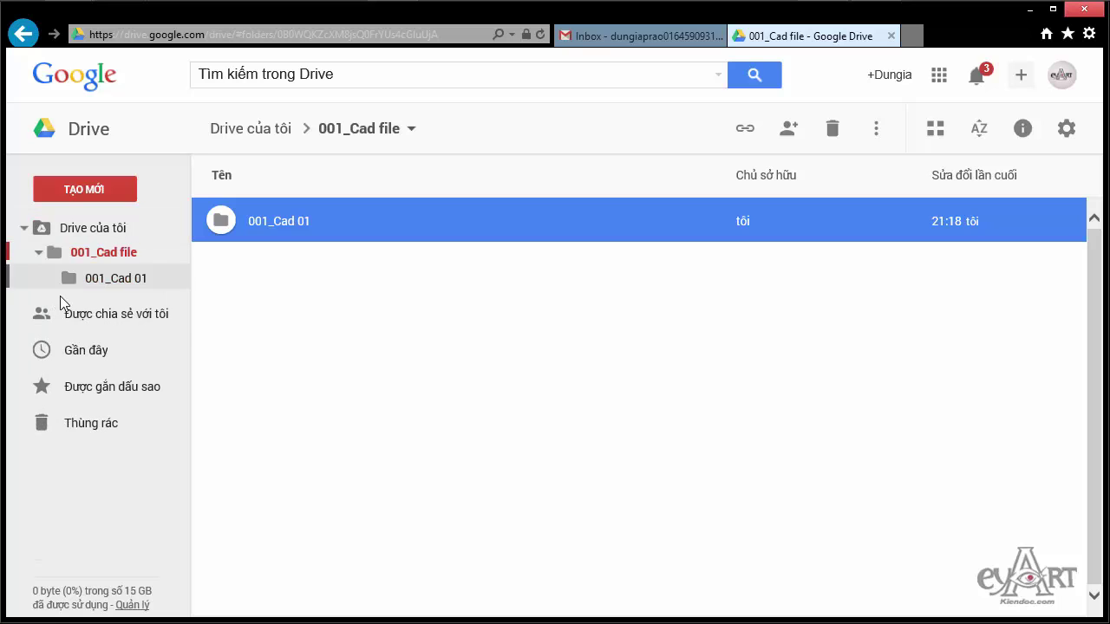
click(119, 280)
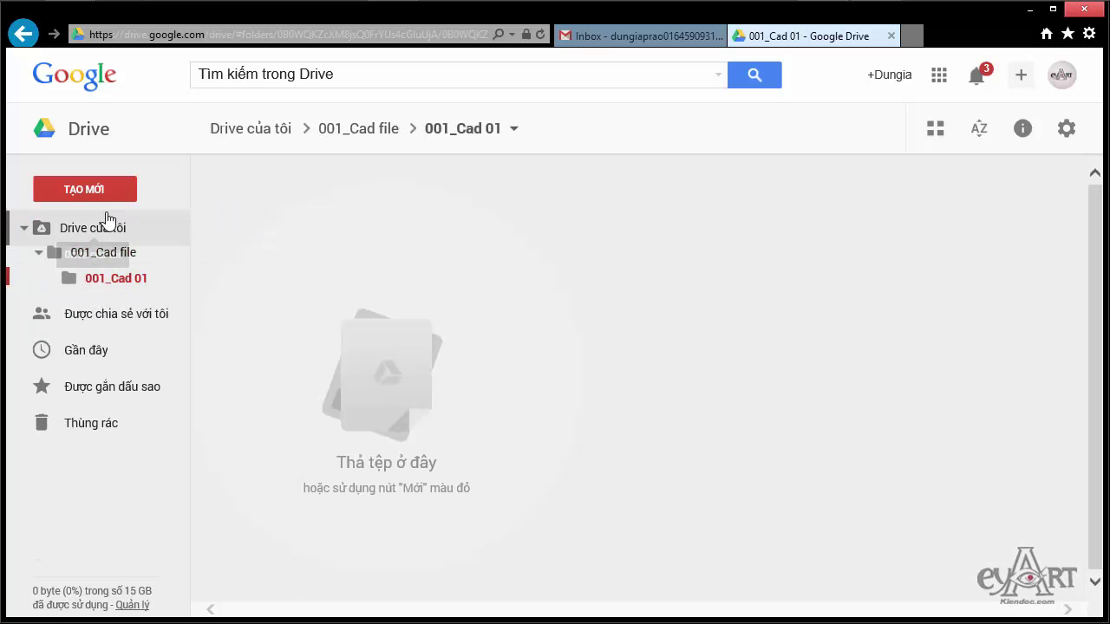
Step: Upload HO SO CAD KIEN TRUC.rar from the computer into the 001_Cad 01 folder
click(102, 197)
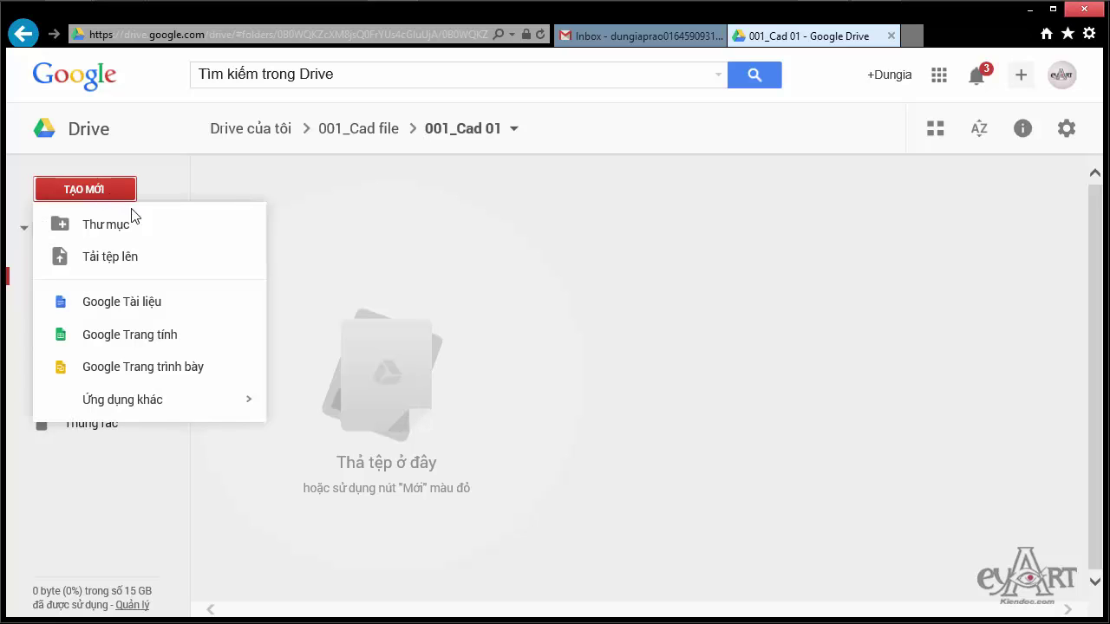
click(117, 265)
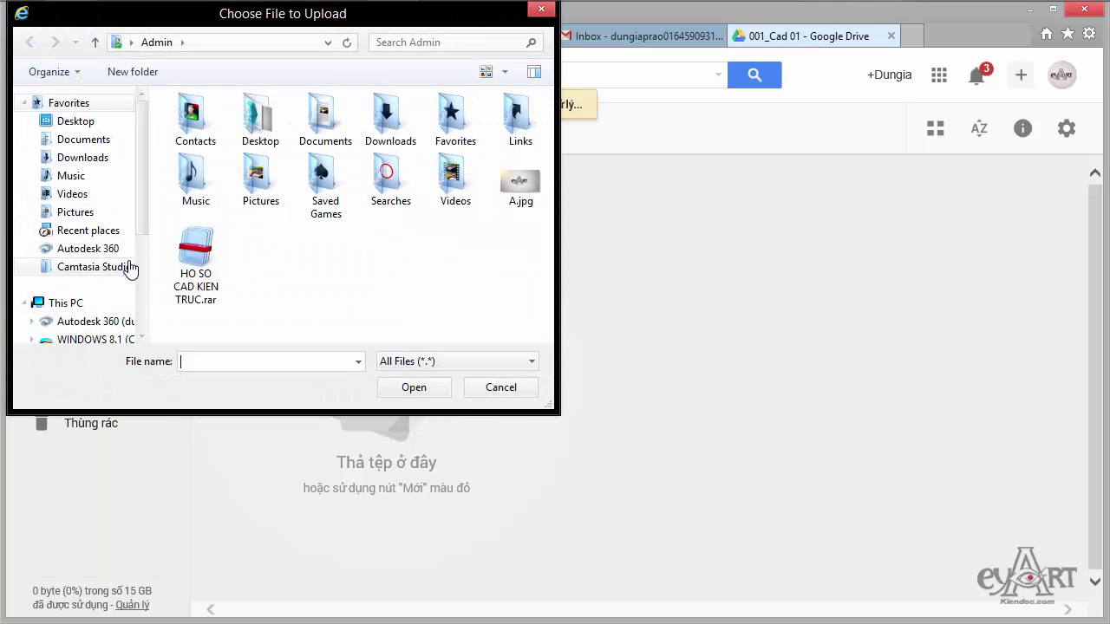
click(208, 255)
click(424, 390)
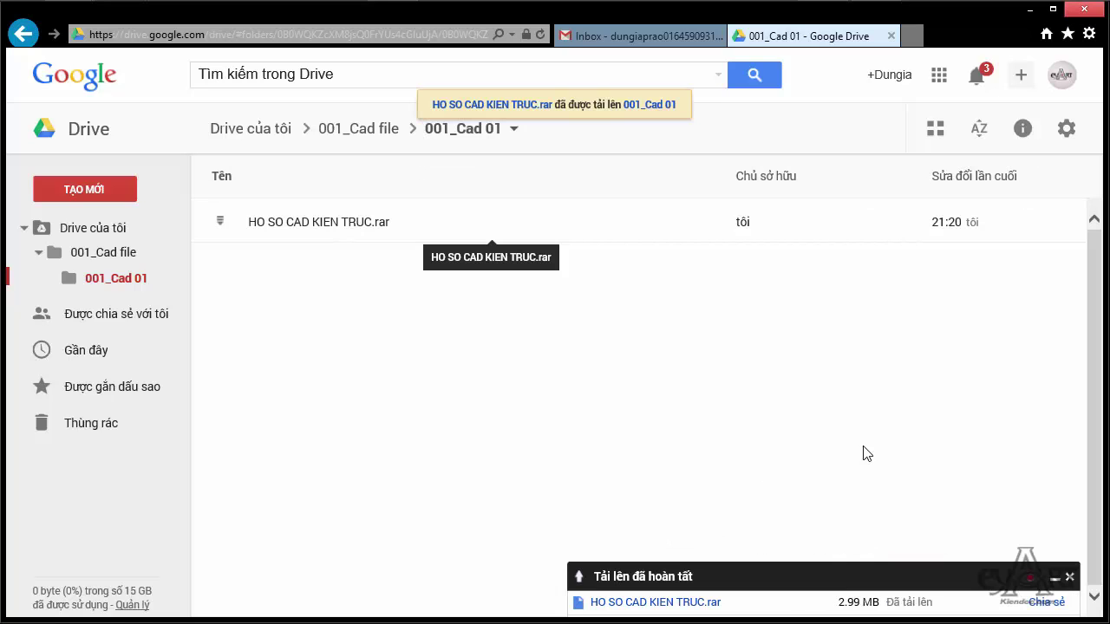
Step: Close the upload-complete panel and reselect HO SO CAD KIEN TRUC.rar in the list
click(353, 227)
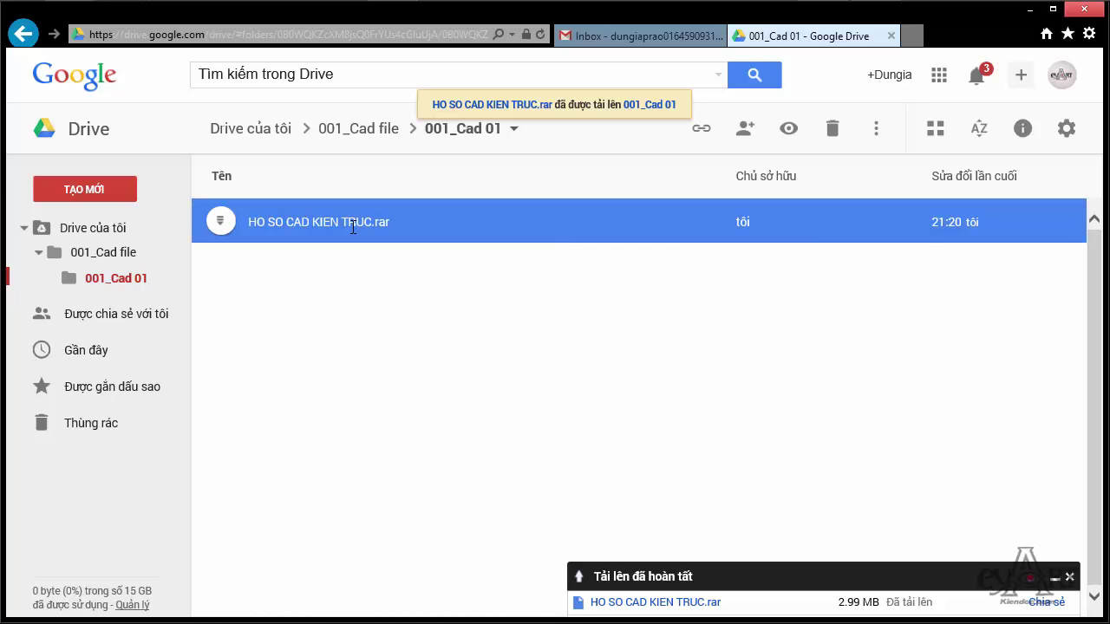
click(1069, 577)
click(891, 365)
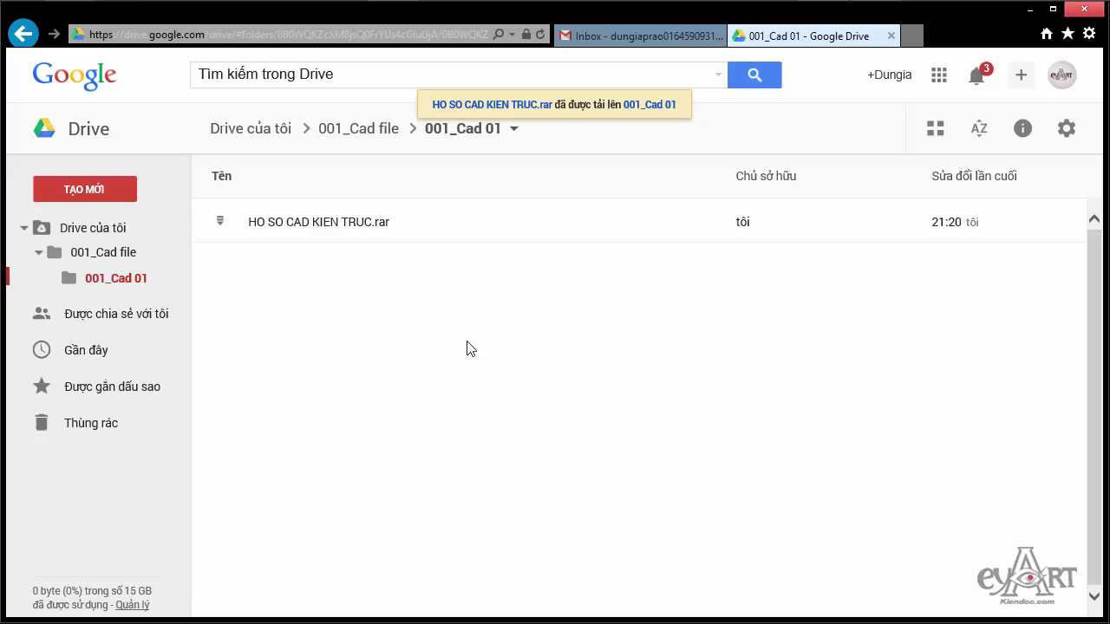
click(340, 222)
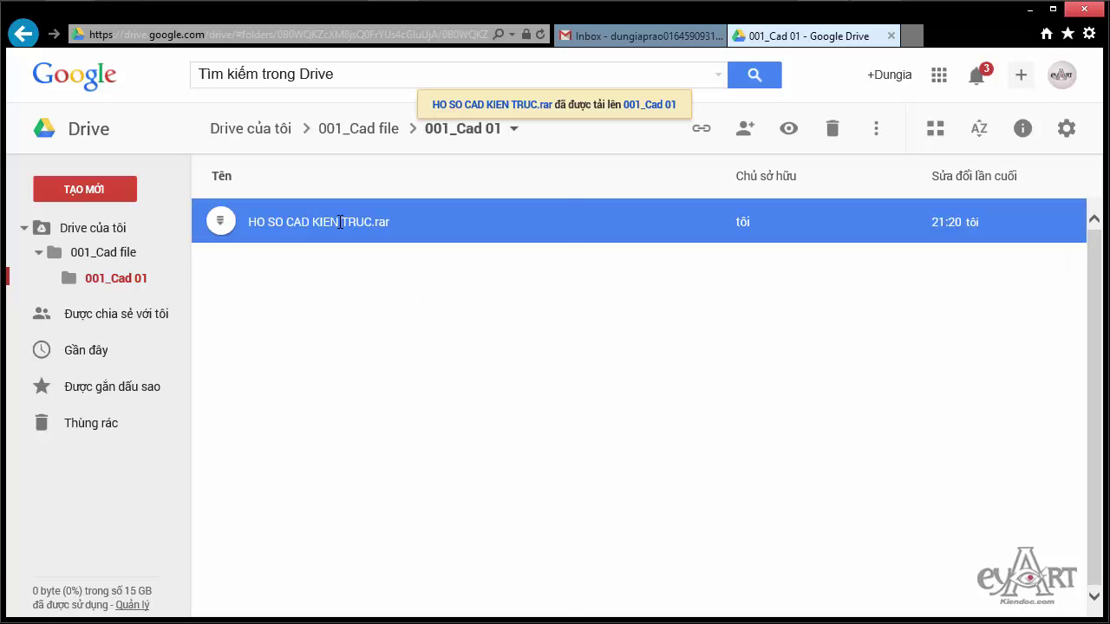
right_click(340, 222)
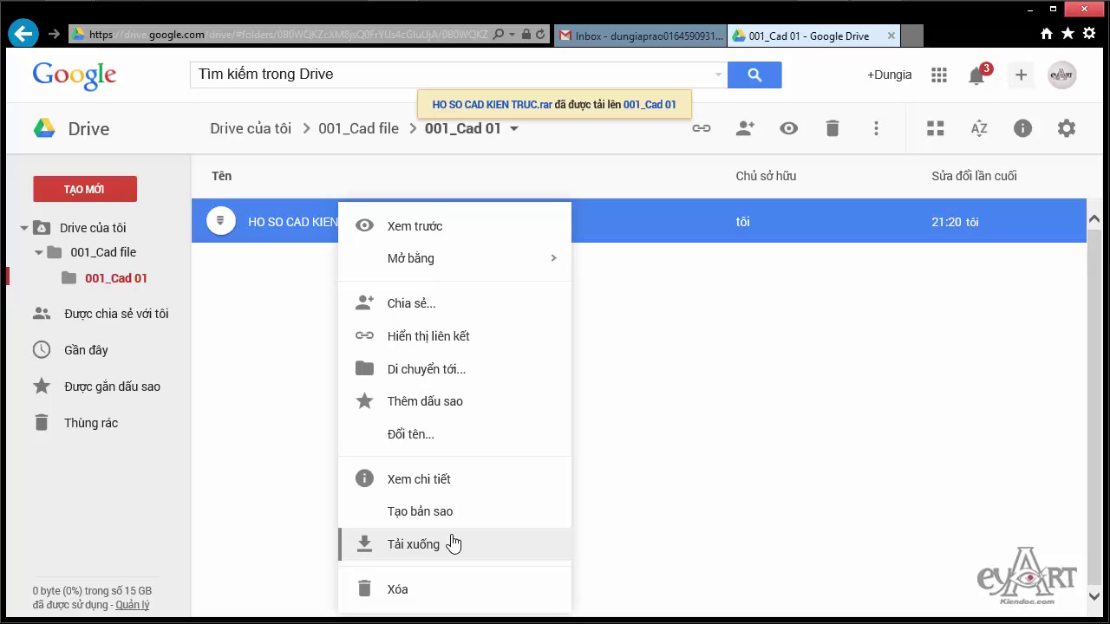
click(242, 313)
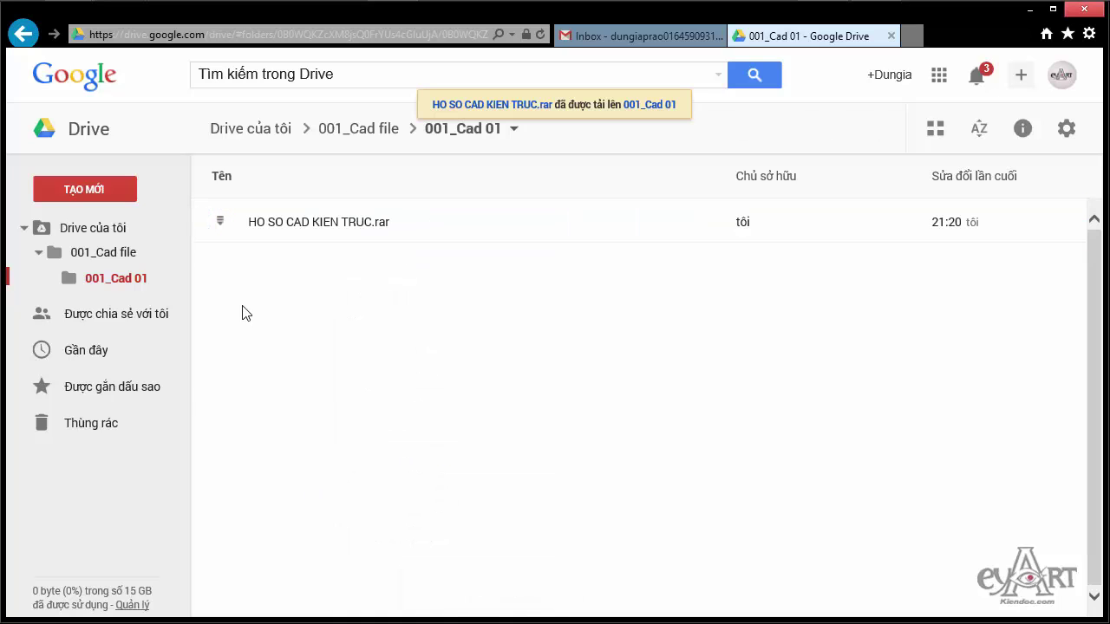
click(239, 220)
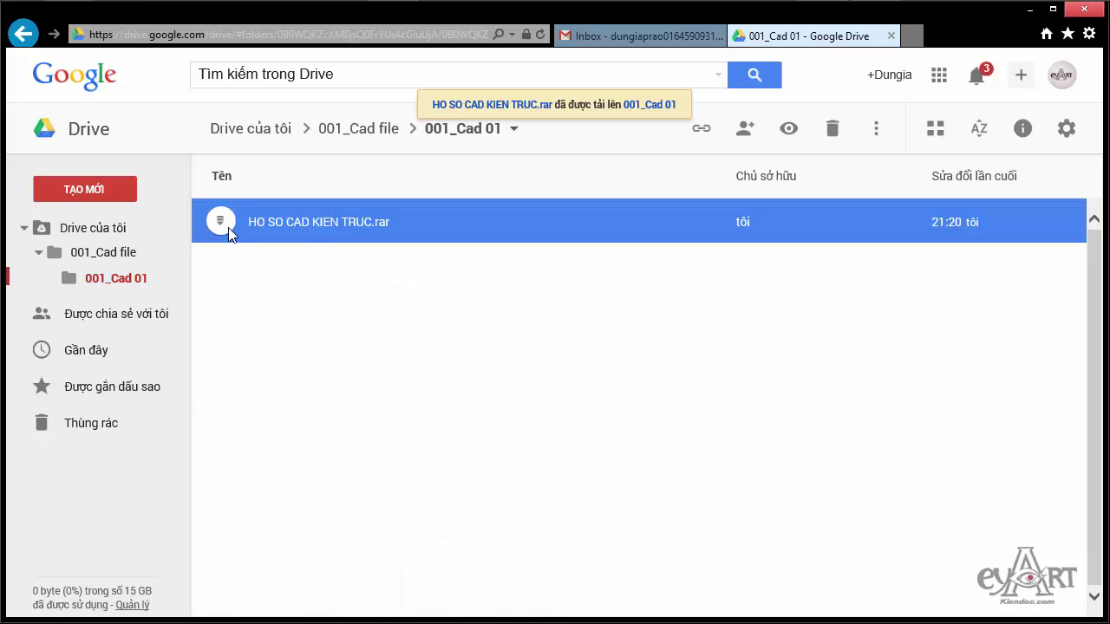
Step: Set link access to 'Bất kỳ ai có liên kết' with 'Có thể xem', save, and copy the link
click(745, 135)
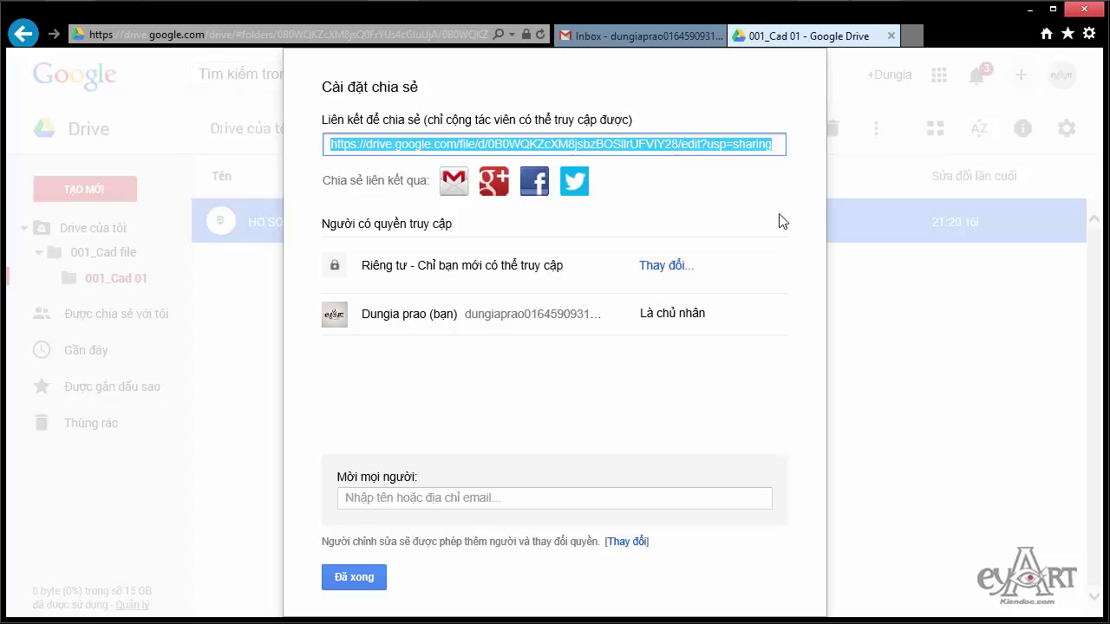
click(657, 274)
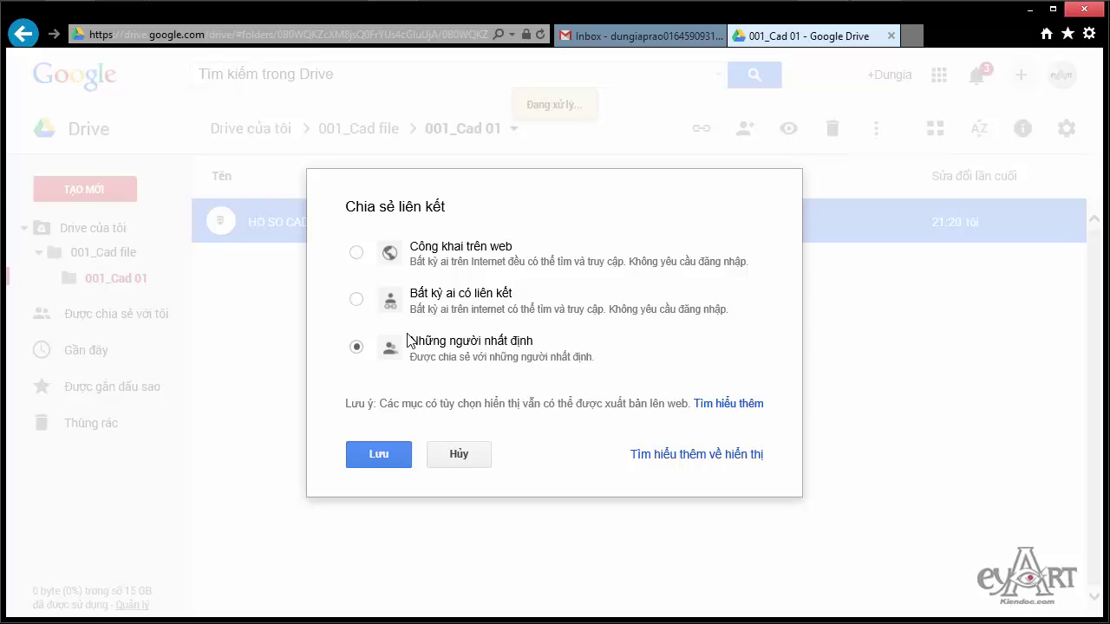
click(356, 301)
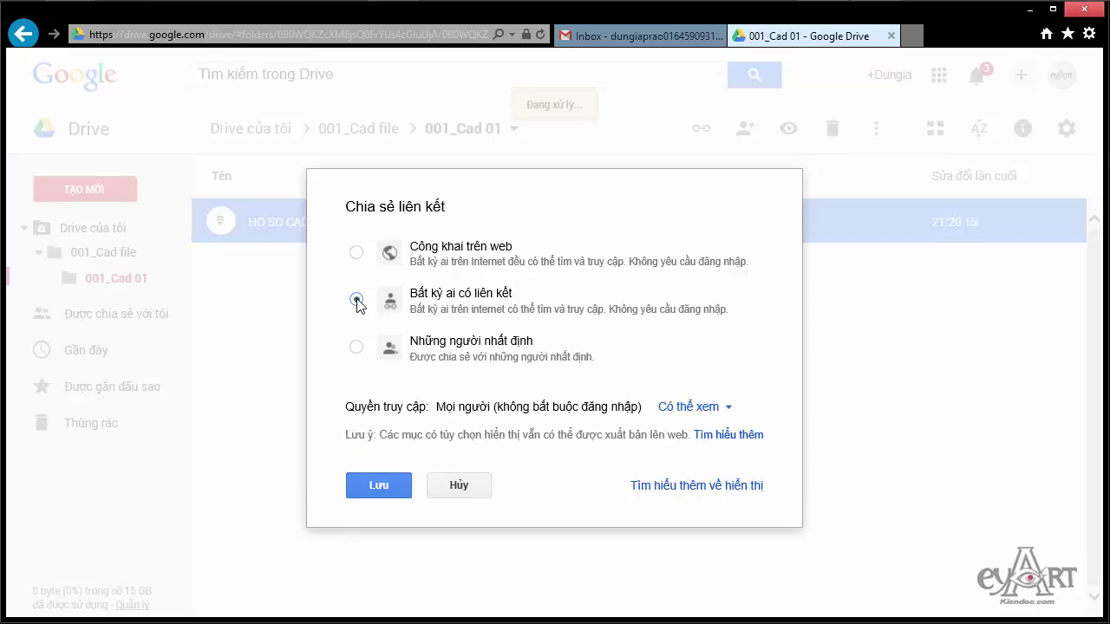
click(729, 412)
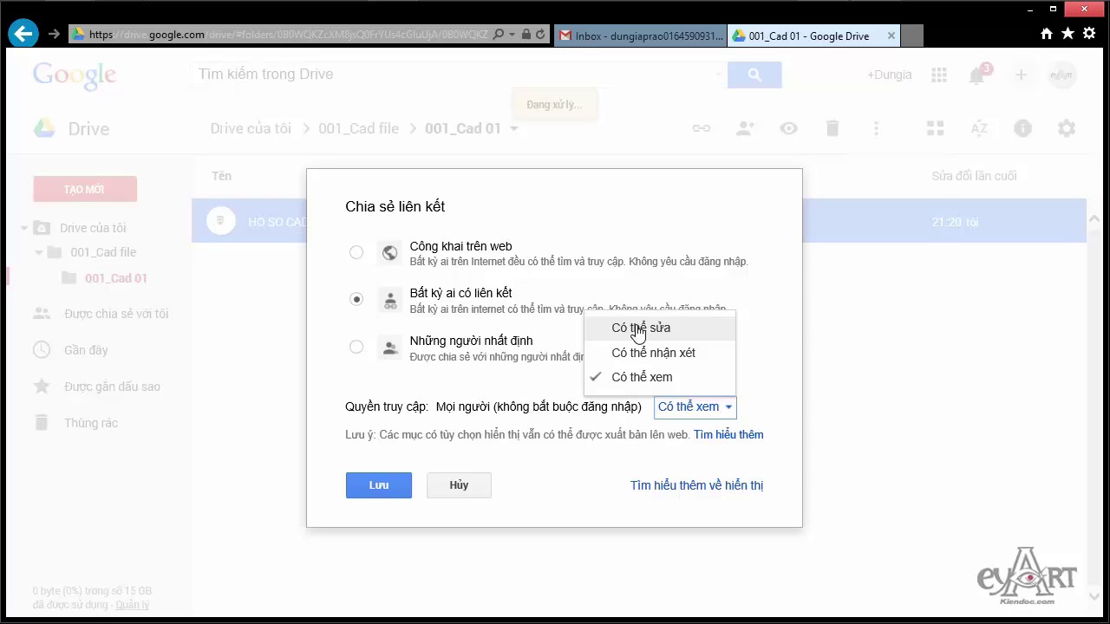
click(652, 377)
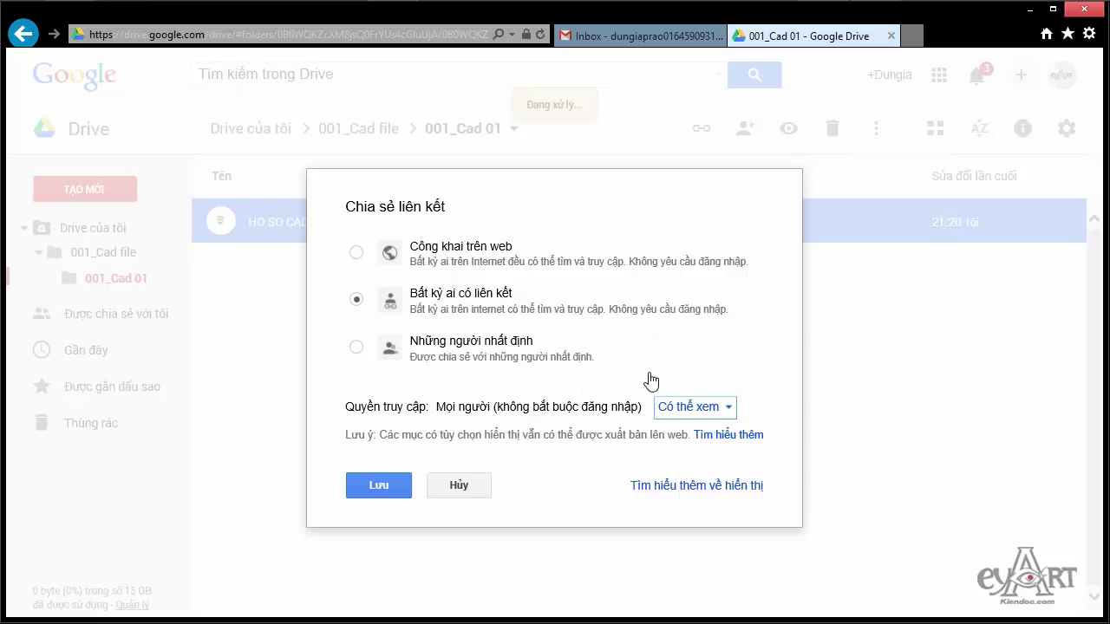
click(375, 493)
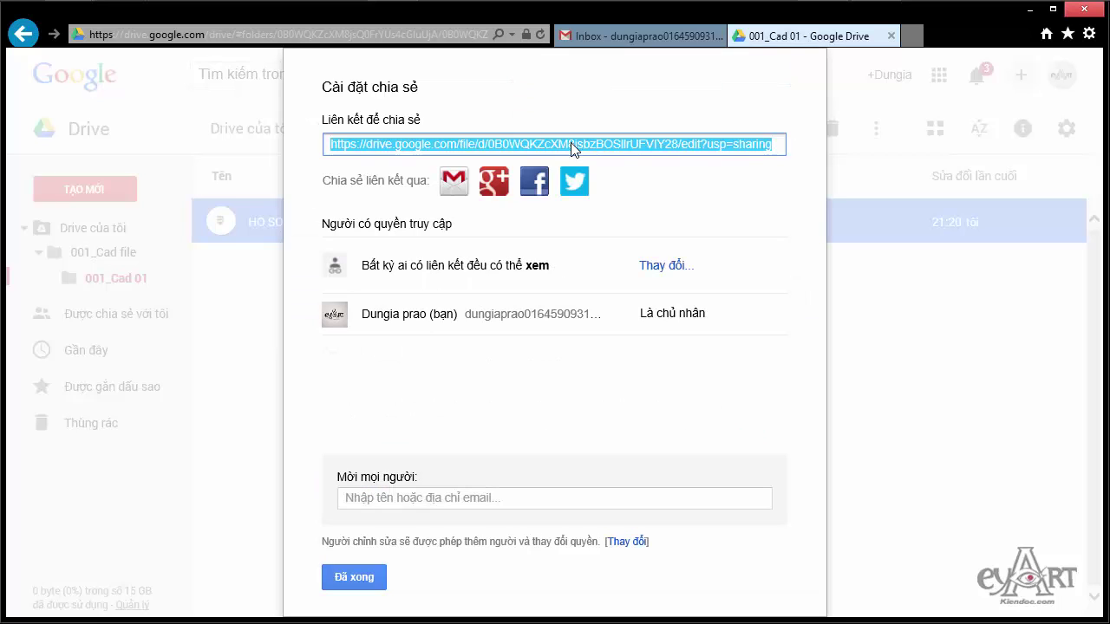
right_click(572, 149)
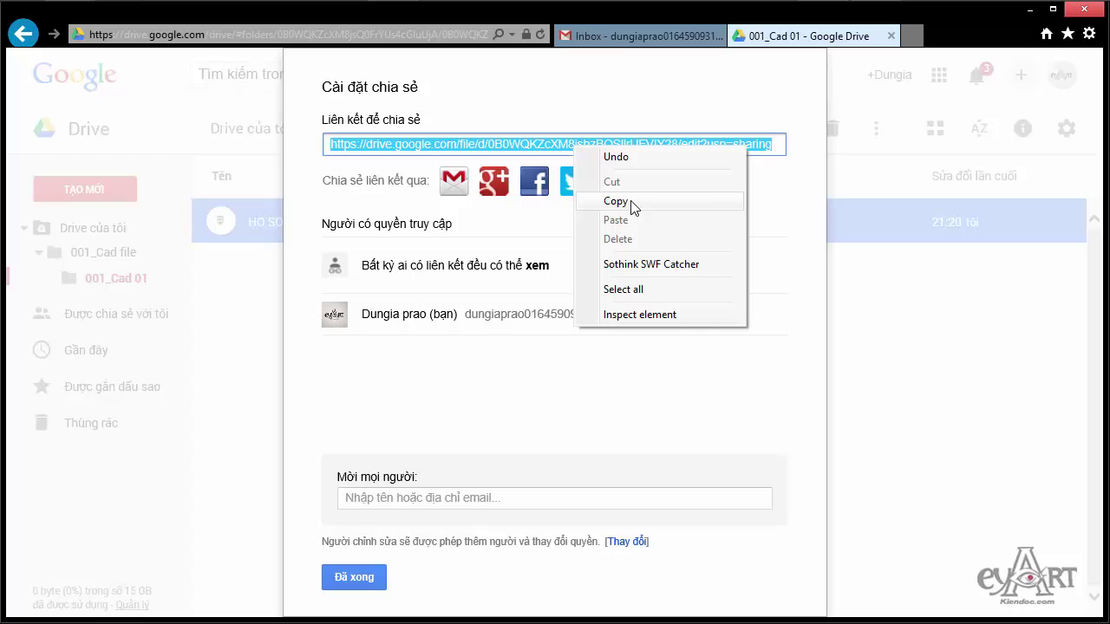
click(632, 204)
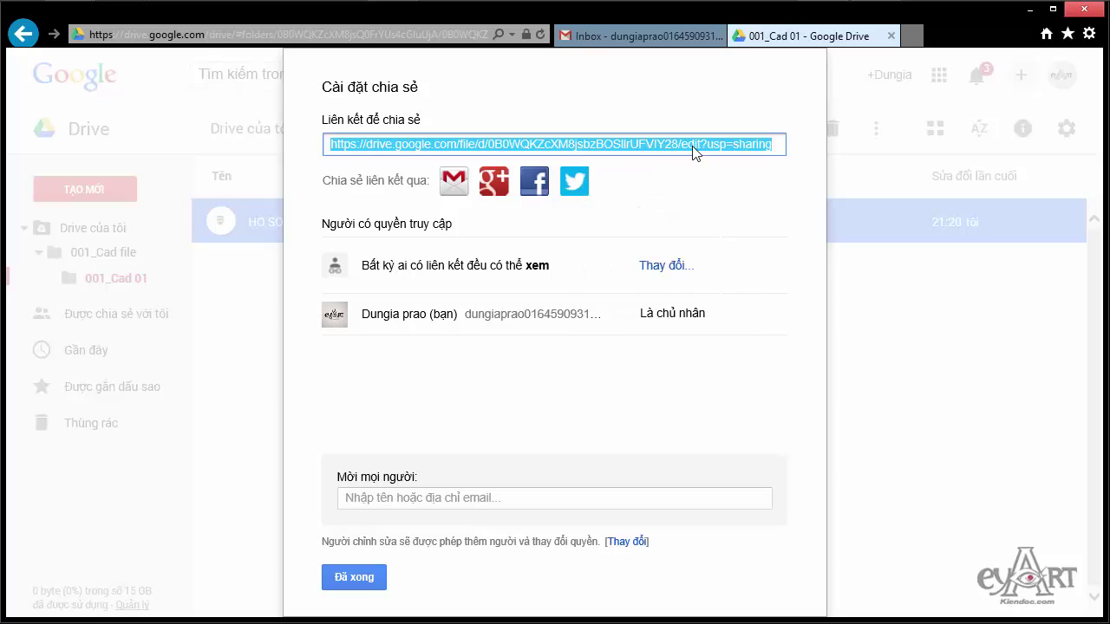